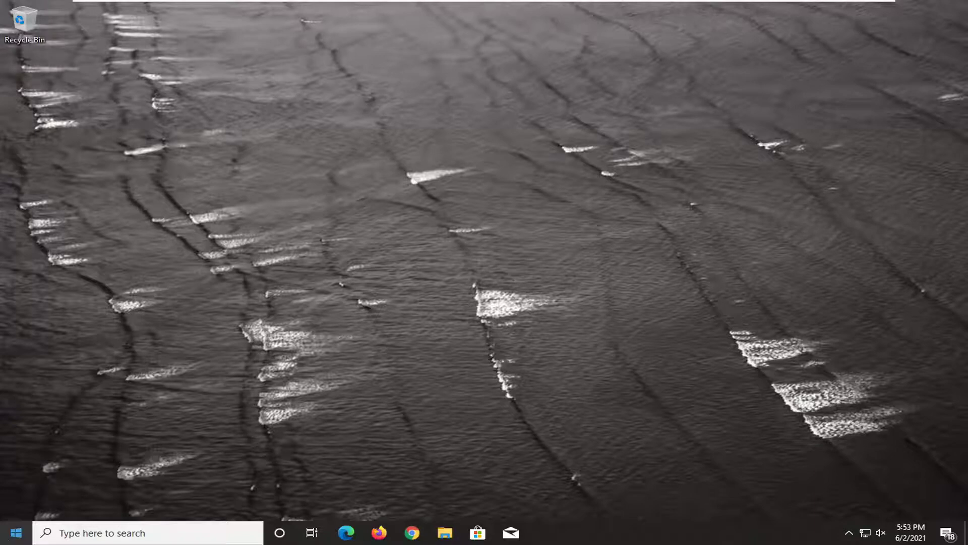
- Launch the Settings app from the Start menu's left column
click(17, 533)
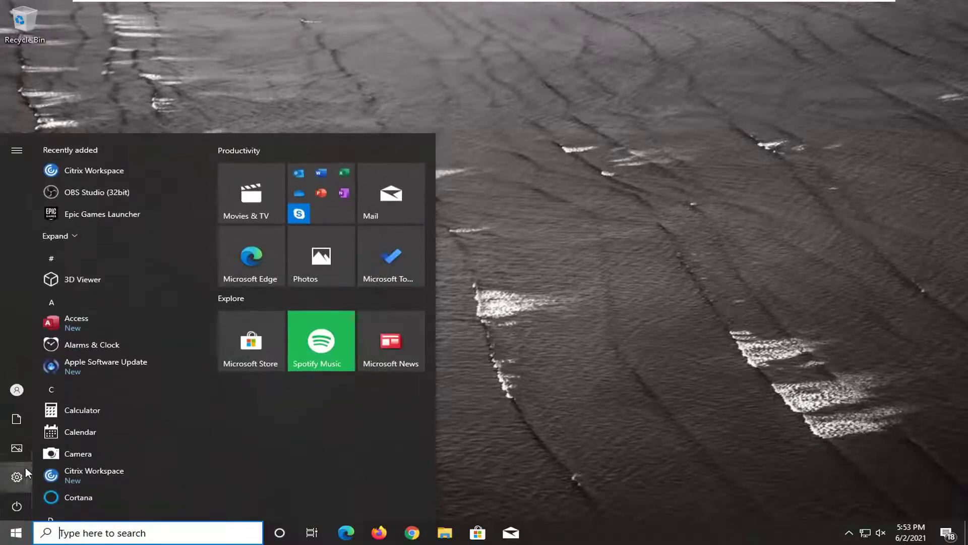
mouse_move(50, 477)
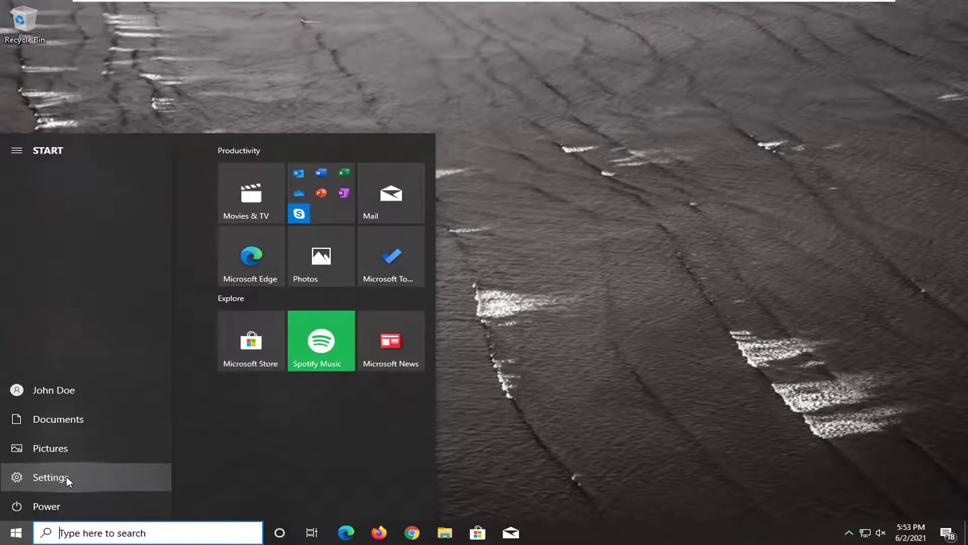
click(66, 476)
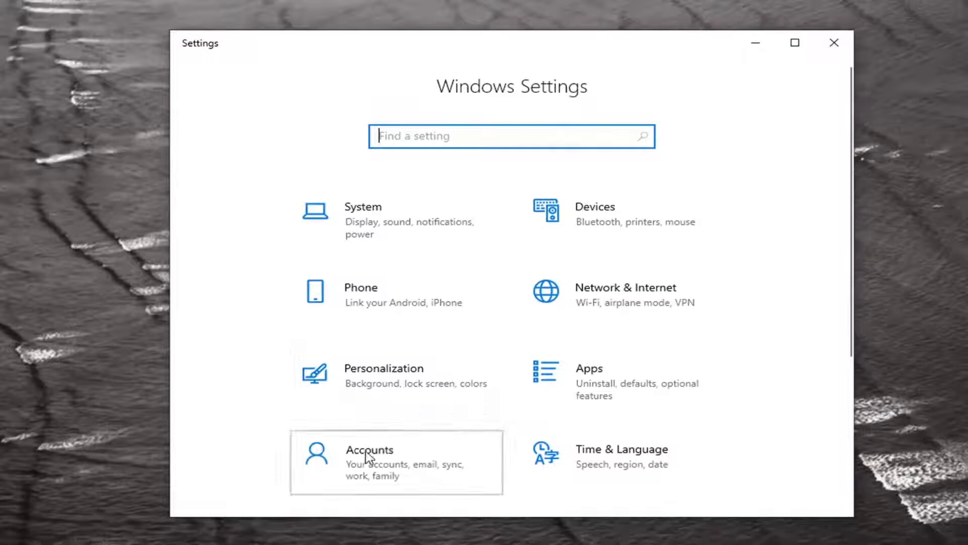
- View the connected accounts under Accounts > Access work or school, then close Settings
click(368, 457)
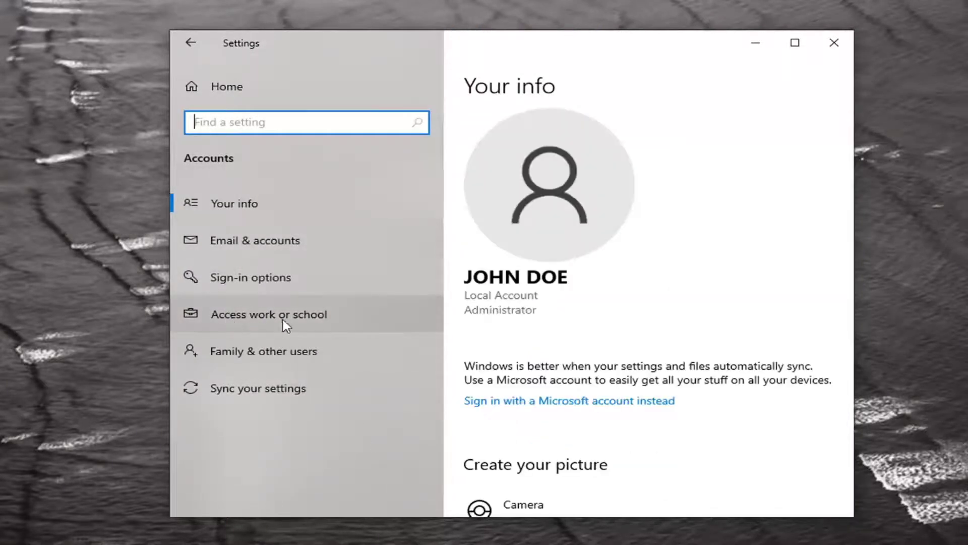
click(280, 324)
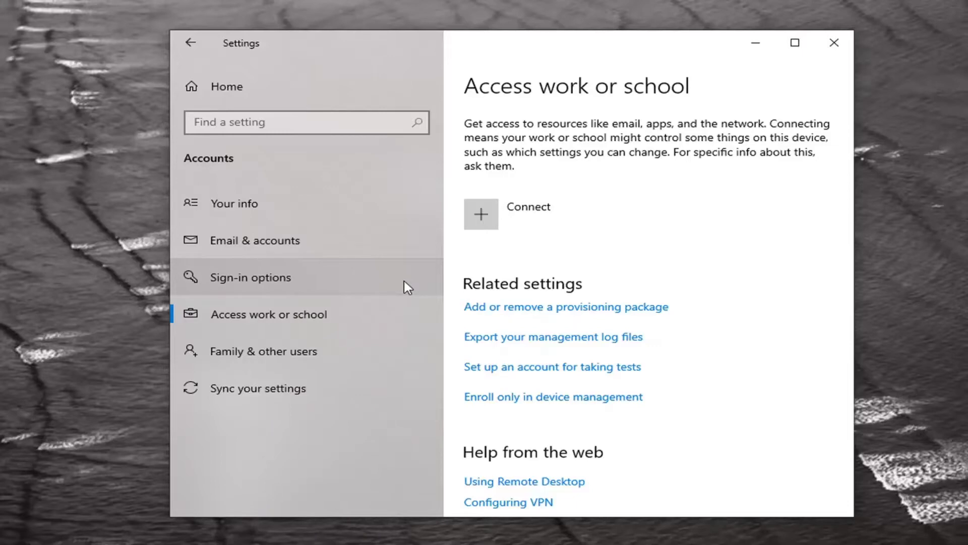
click(834, 43)
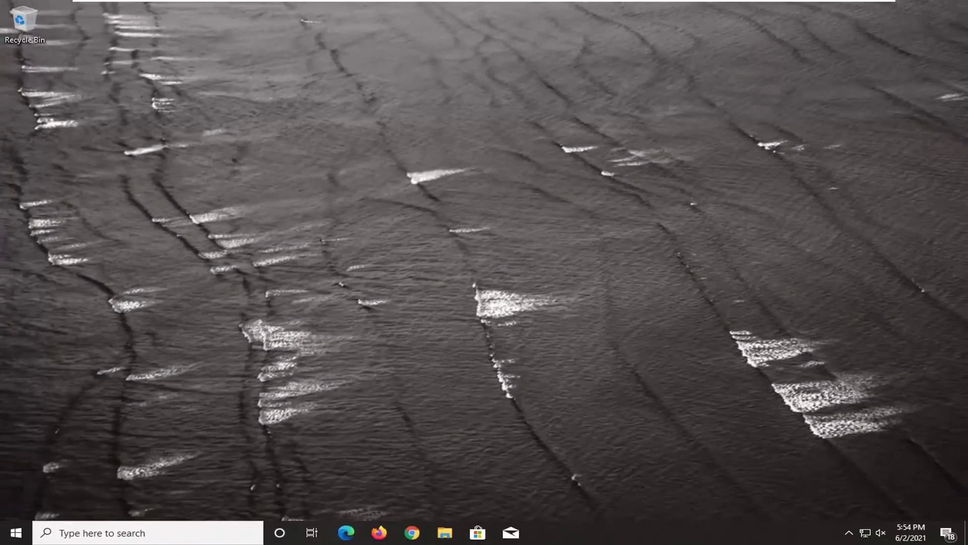